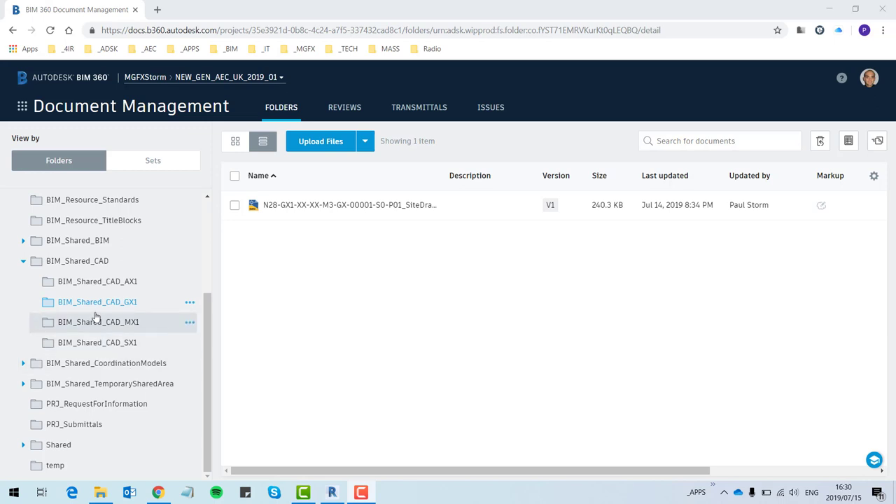
Open and close the Upload Files options in the BIM_Shared_CAD_GX1 folder
left_click(365, 141)
left_click(354, 314)
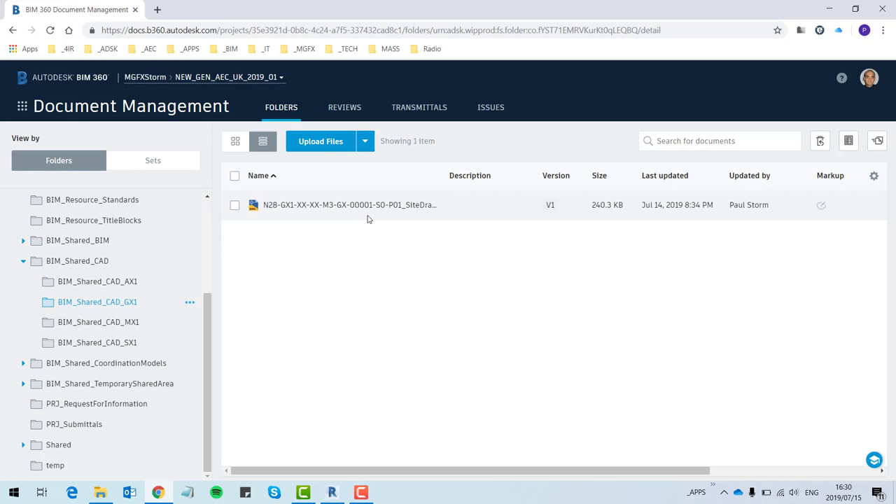
Show the local BIM_Shared_CAD_GX1 folder in File Explorer to confirm N28-GX1 SiteDrawing.dwg is synced
left_click(100, 492)
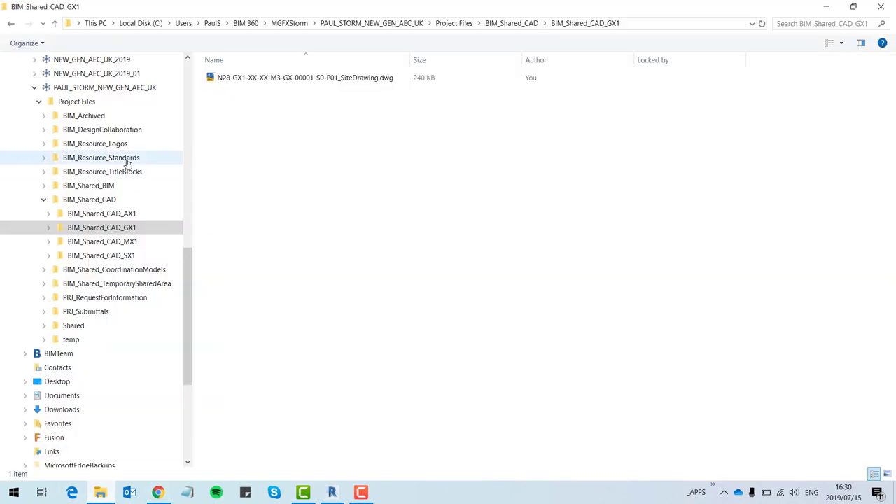
left_click(85, 231)
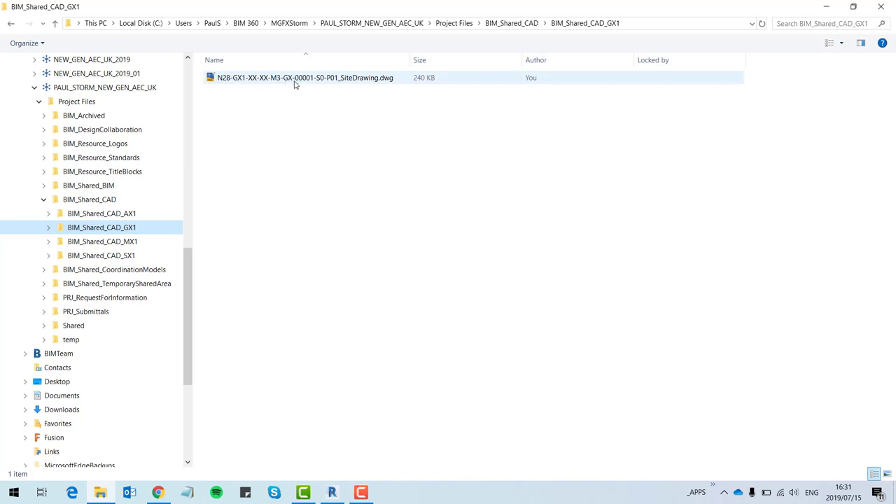
Switch to Revit, pan the Level 1 plan, and bring up the Insert tab
left_click(332, 493)
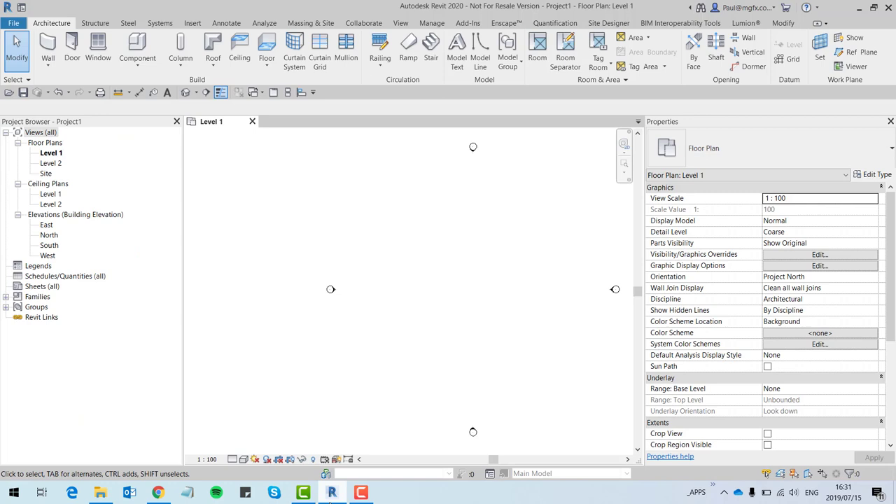
scroll(306, 297, "down", 1)
scroll(412, 278, "up", 1)
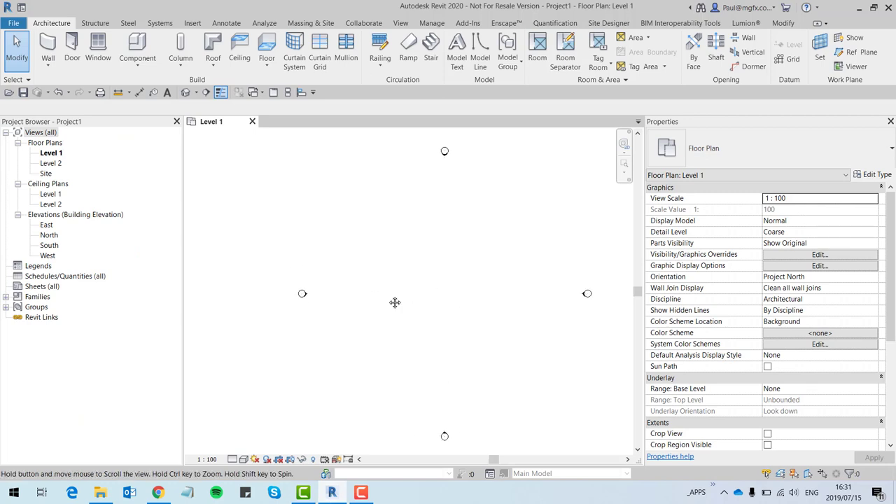
middle_click_drag(393, 302, 394, 277)
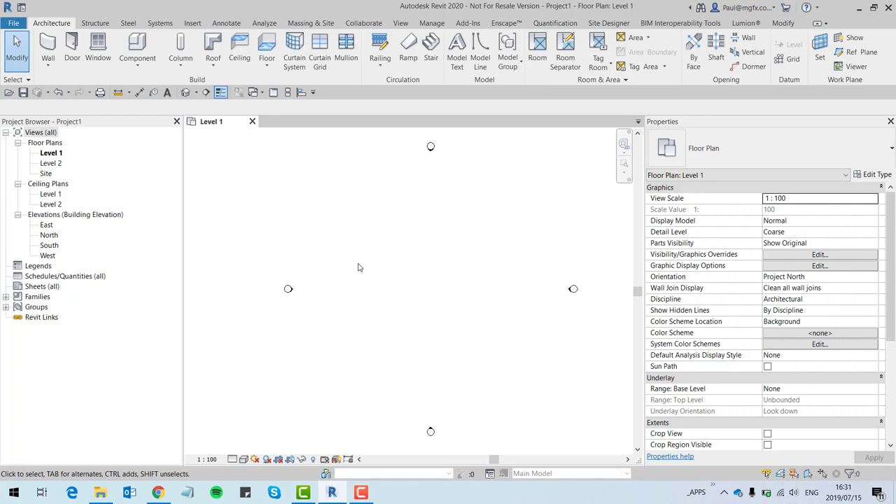
left_click(194, 24)
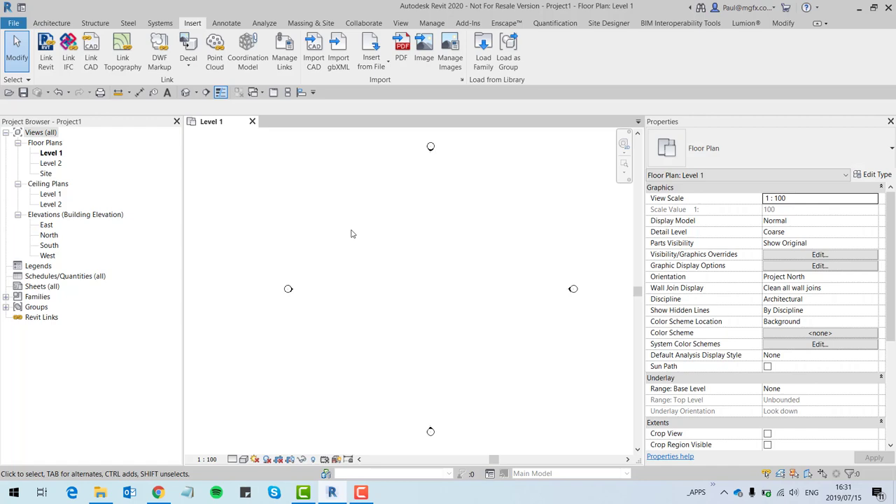
Start Link CAD and browse Local Disk (C:) to the NEW_GEN_AEC_UK_2019_01 folder
left_click(91, 59)
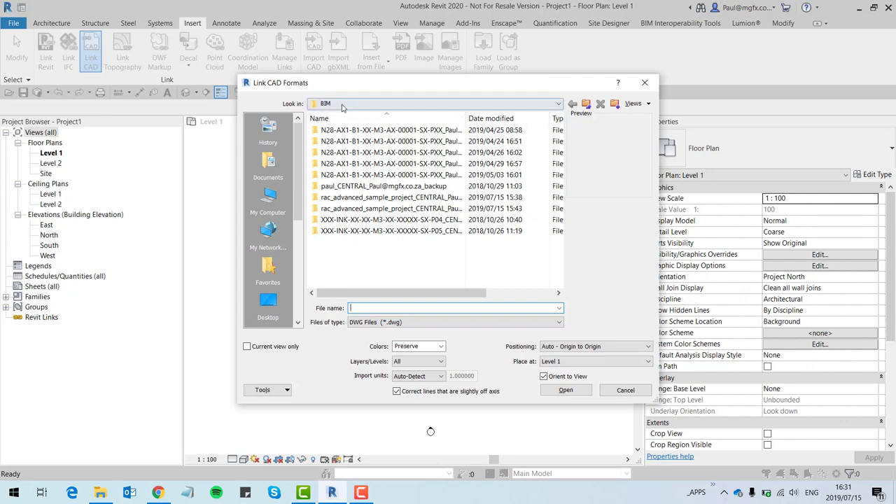
left_click(342, 105)
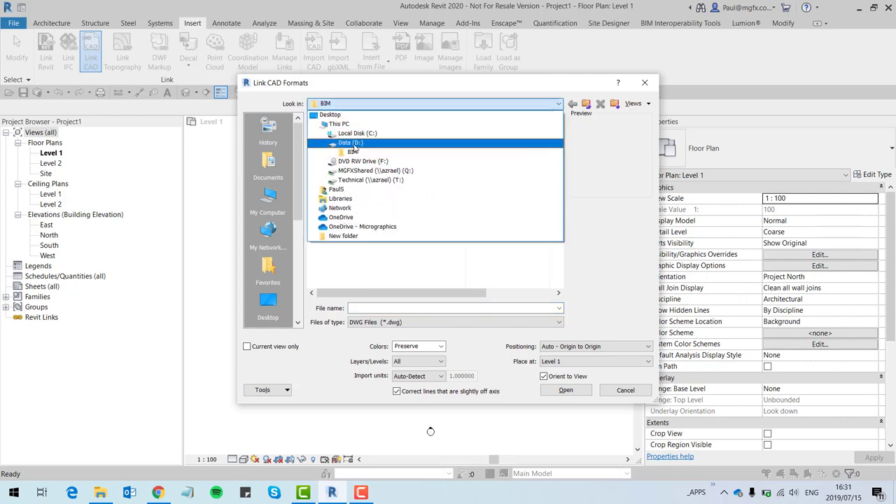
left_click(354, 145)
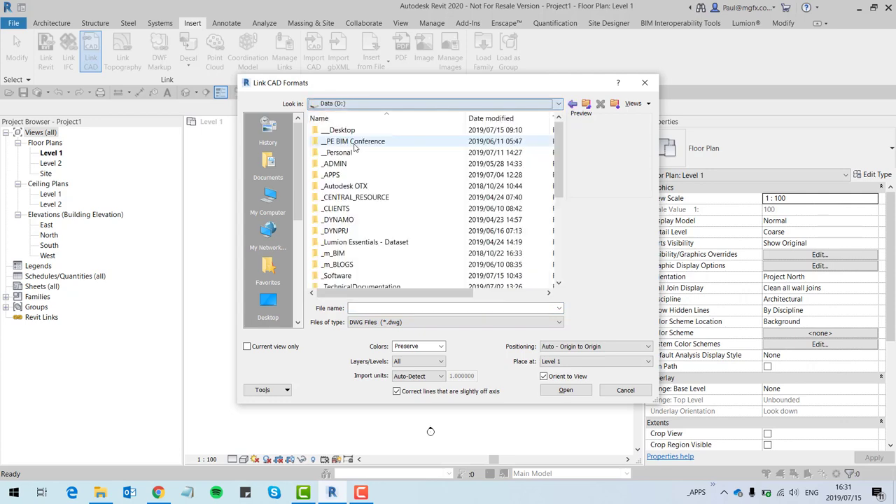
left_click(343, 105)
left_click(347, 135)
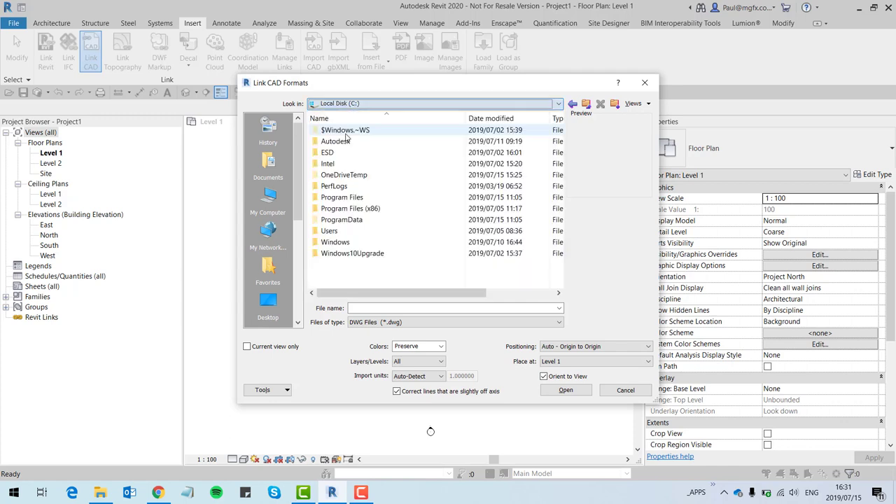
left_click(335, 233)
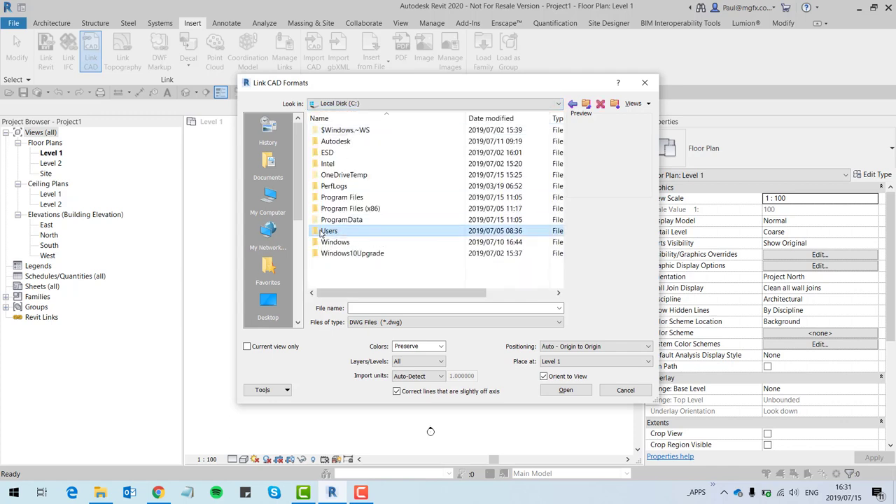
double_click(334, 233)
double_click(333, 154)
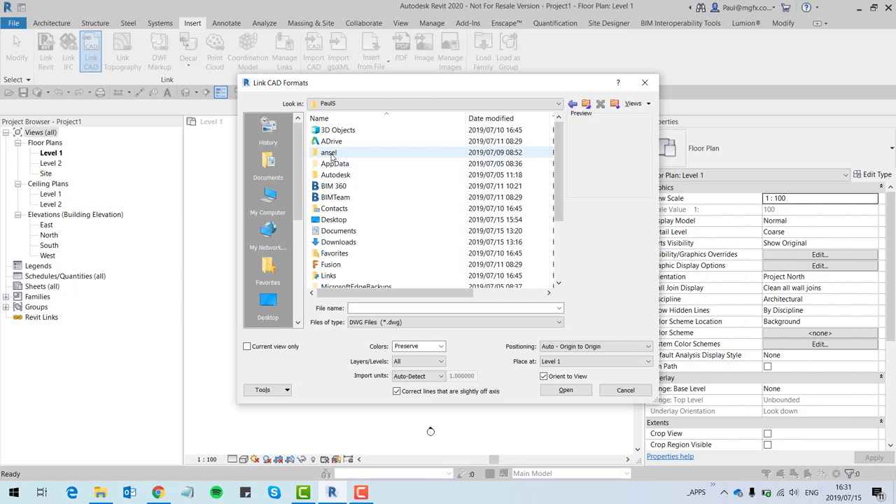
double_click(337, 189)
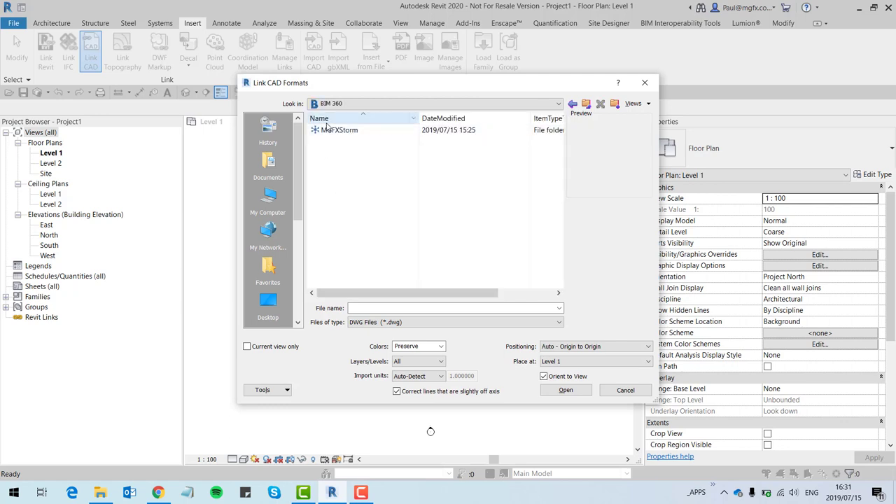
double_click(327, 130)
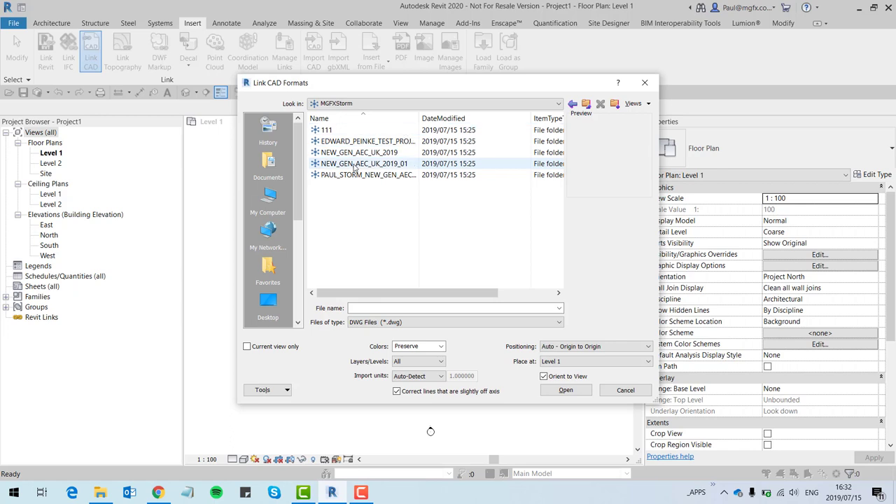
double_click(353, 163)
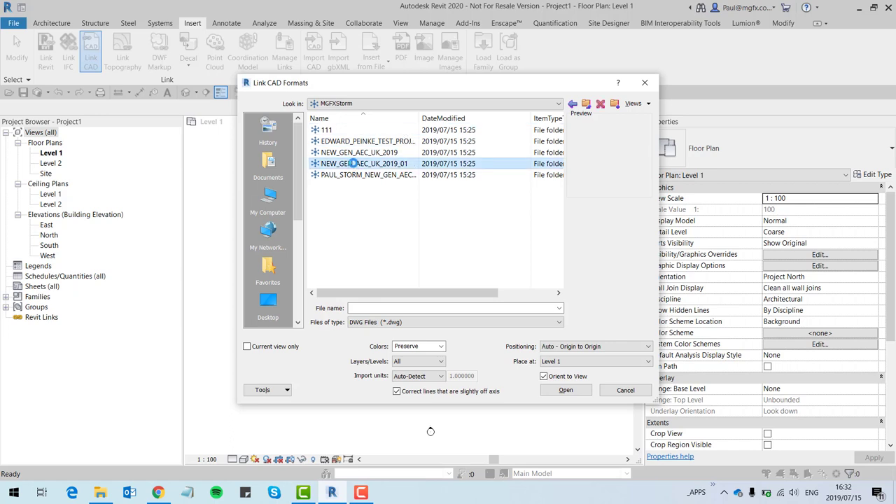
Go through Project Files and BIM_Shared_CAD into BIM_Shared_CAD_GX1
left_click(352, 133)
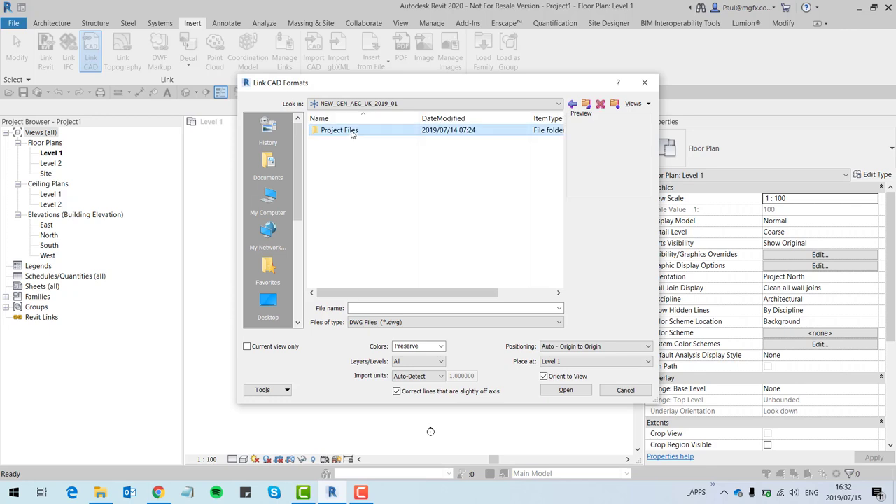
double_click(350, 131)
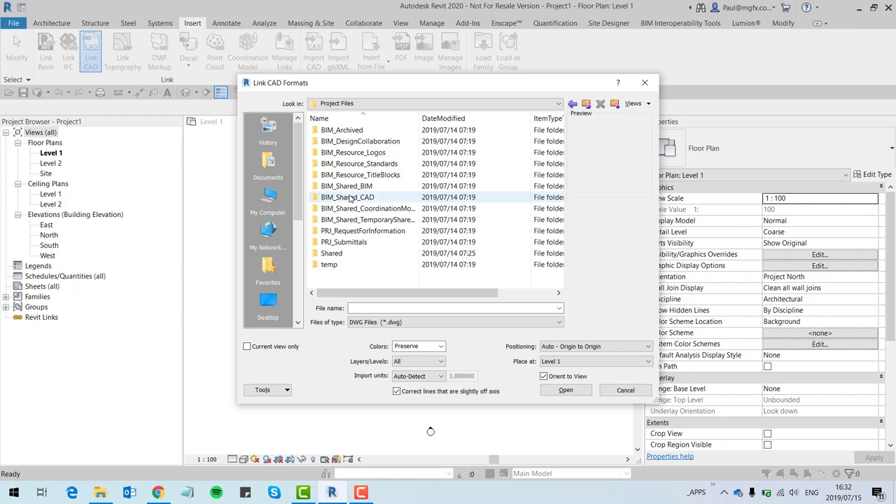
left_click(350, 199)
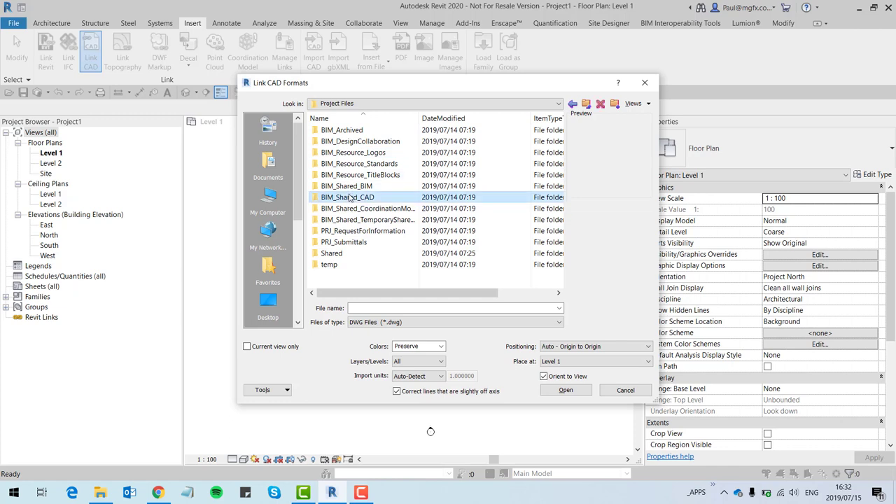
double_click(350, 198)
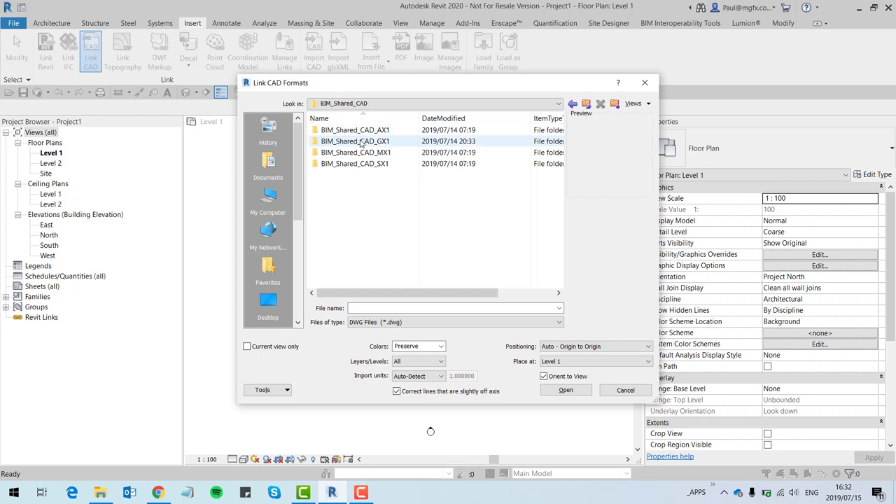
left_click(361, 143)
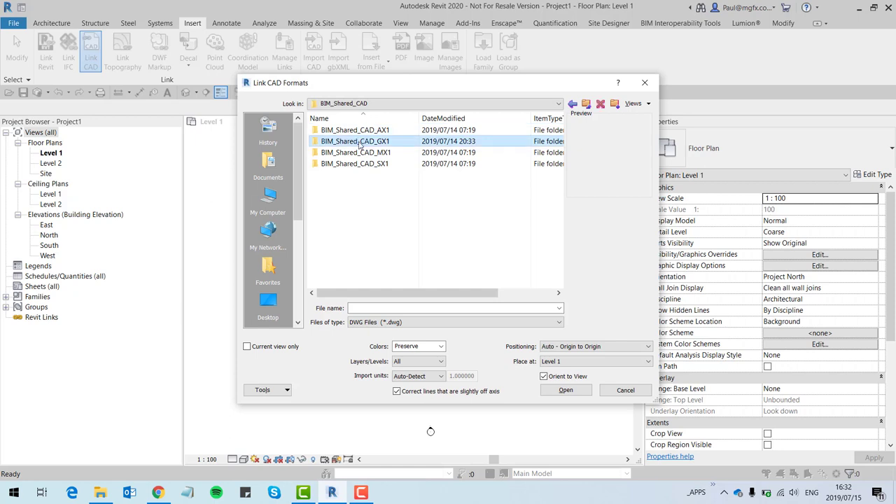
double_click(359, 142)
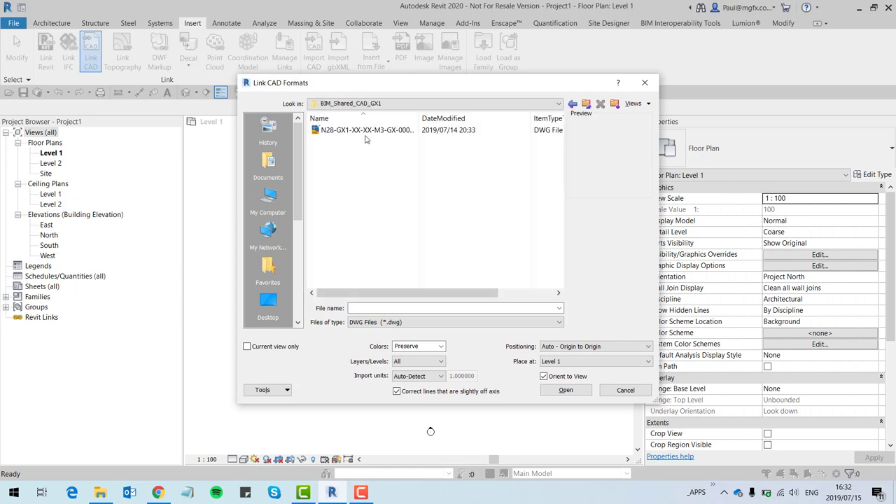
Select the SiteDrawing DWG with Manual - Center positioning and Orient to View on
left_click(367, 131)
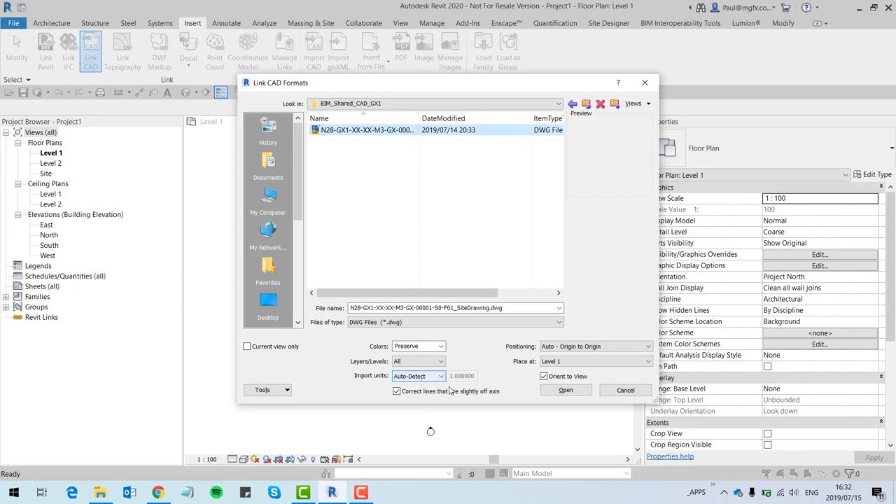
left_click(572, 348)
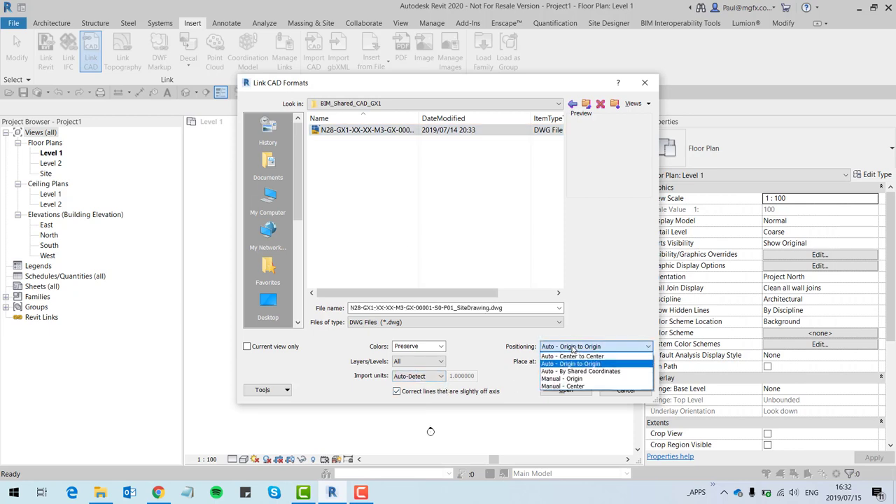
left_click(580, 386)
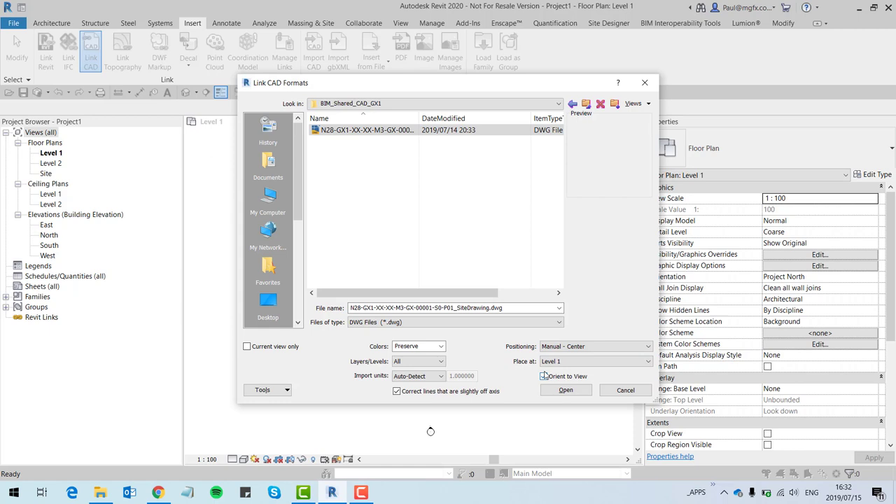
left_click(544, 376)
Link the site drawing, place it in the Level 1 plan, then return to BIM 360 Docs
left_click(564, 390)
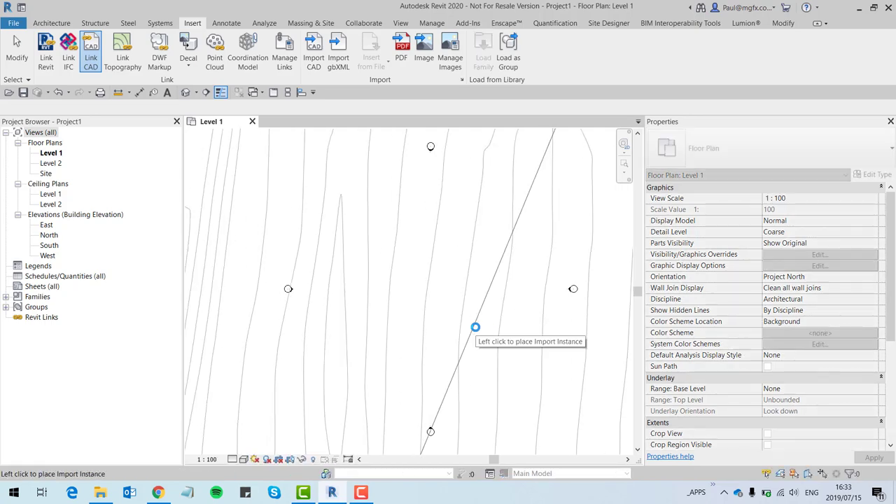
left_click(363, 317)
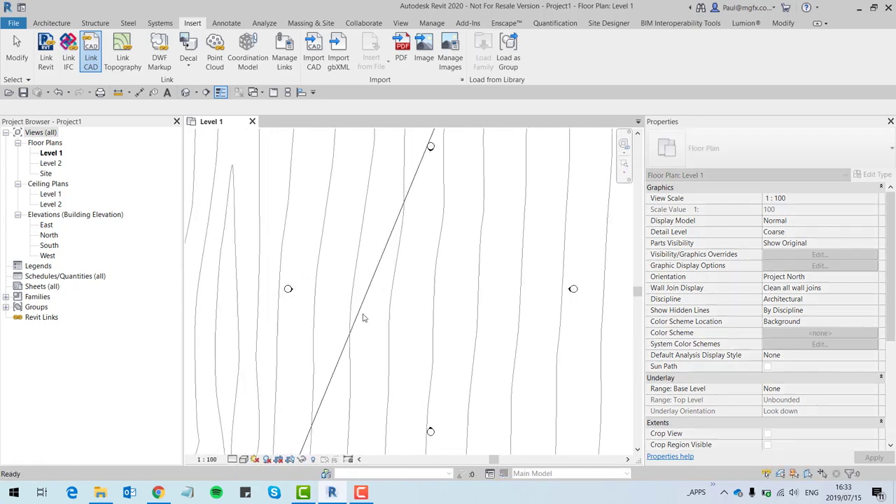
scroll(363, 317, "down", 5)
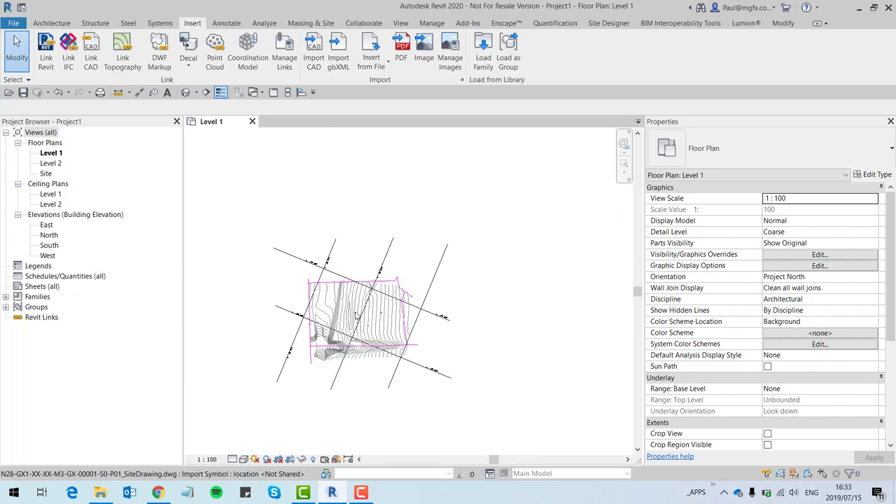
scroll(274, 325, "up", 1)
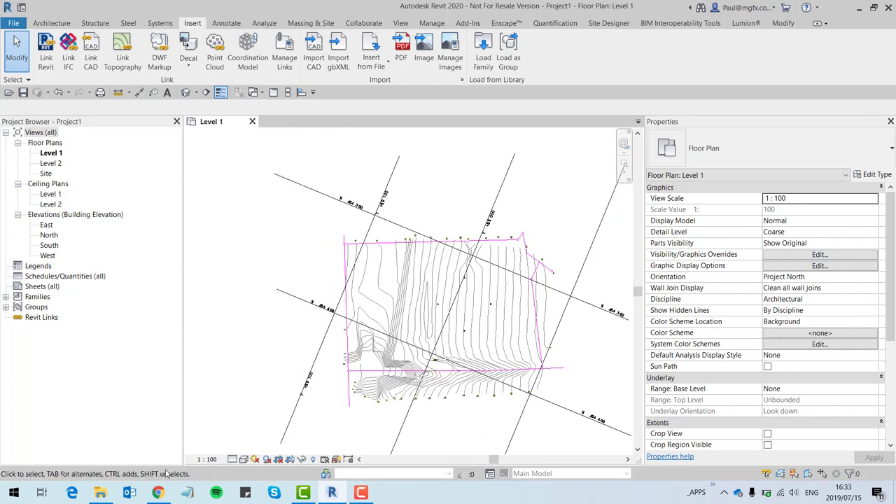
mouse_move(158, 492)
left_click(158, 438)
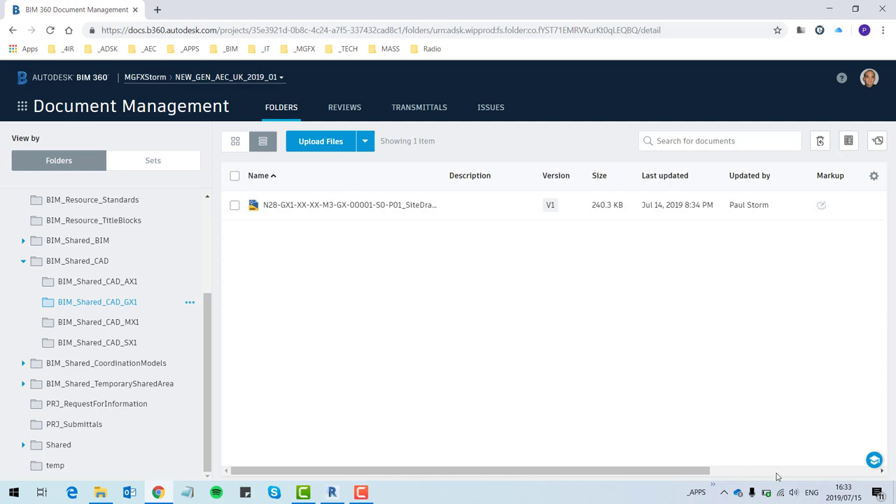
Check the Desktop Connector tray icon's menu, then go back to the Revit window
left_click(712, 486)
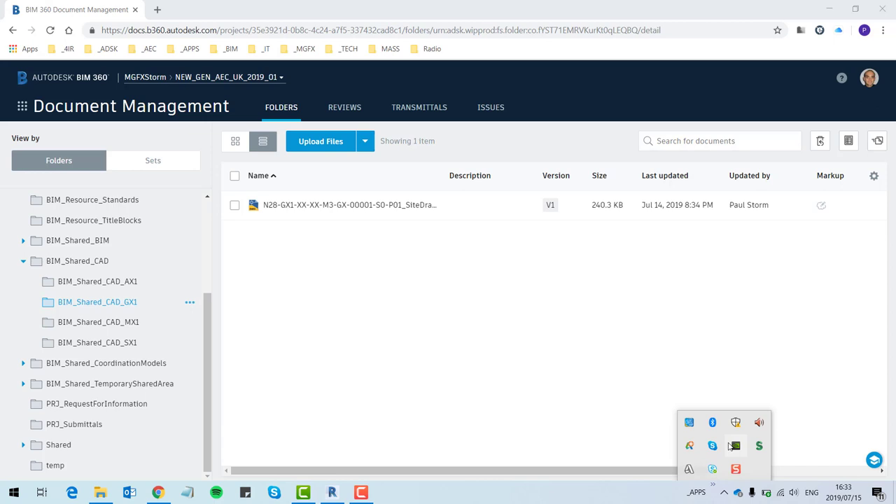
right_click(688, 469)
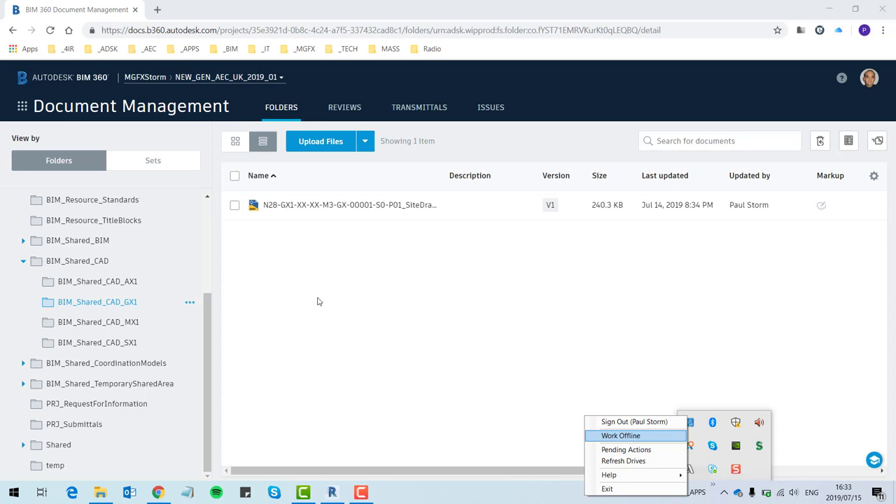
left_click(346, 298)
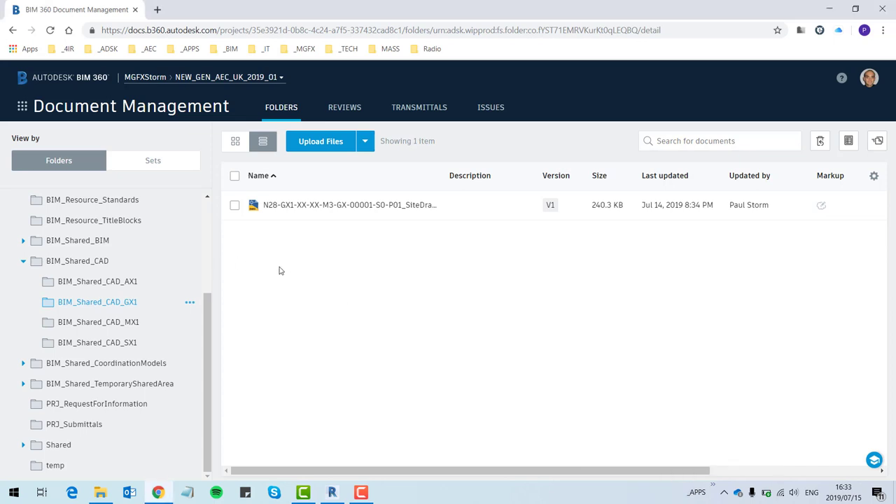
left_click(410, 496)
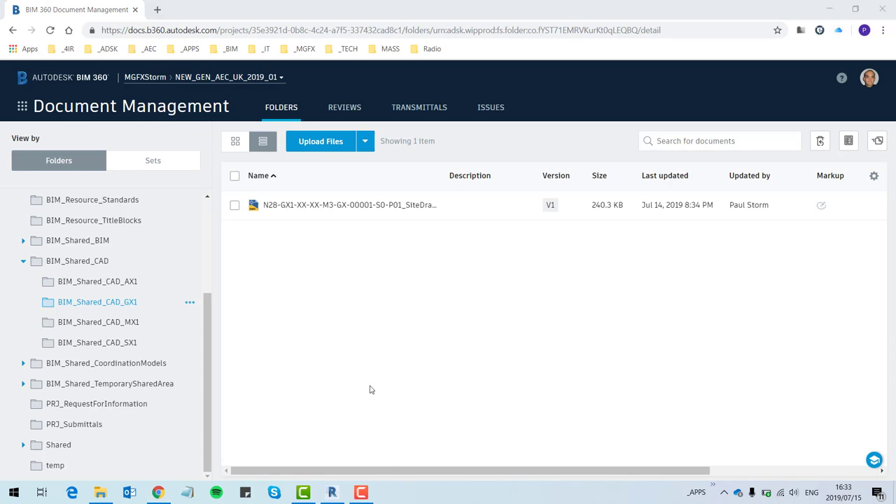
Zoom out on Revit's Level 1 plan, then switch to BIM 360 Docs showing the DWG at V1
mouse_move(338, 492)
left_click(333, 494)
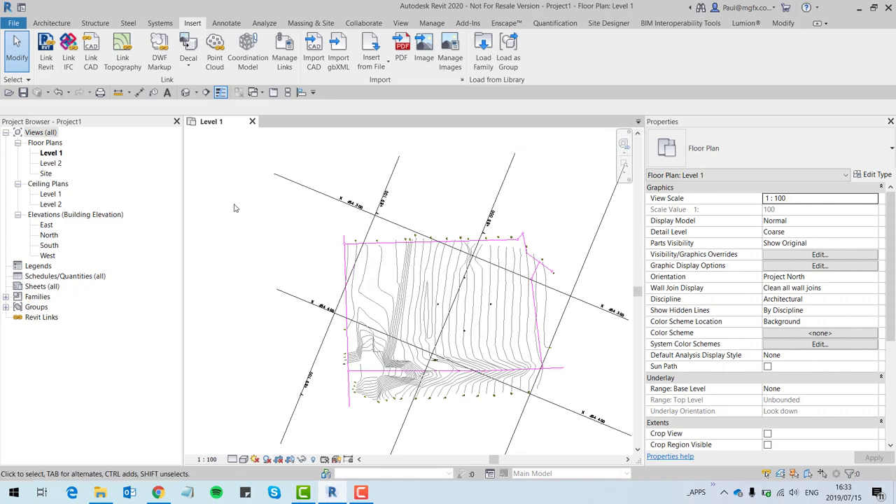
scroll(256, 238, "down", 2)
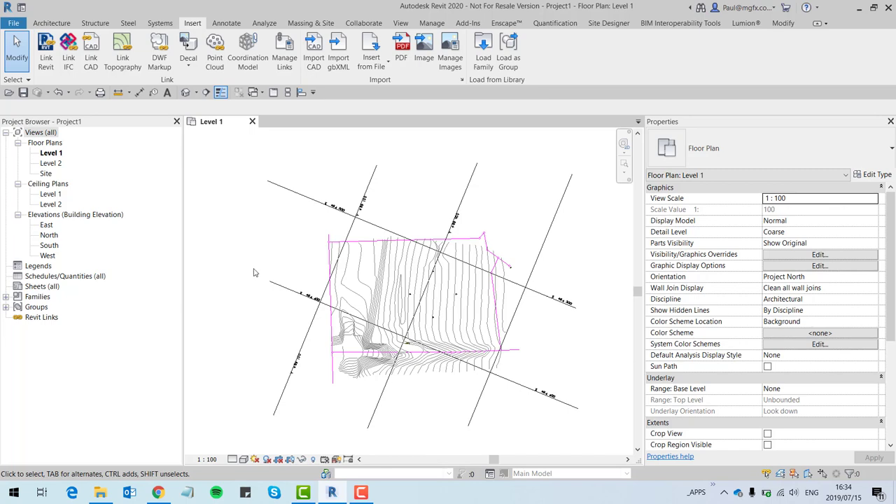
left_click(158, 493)
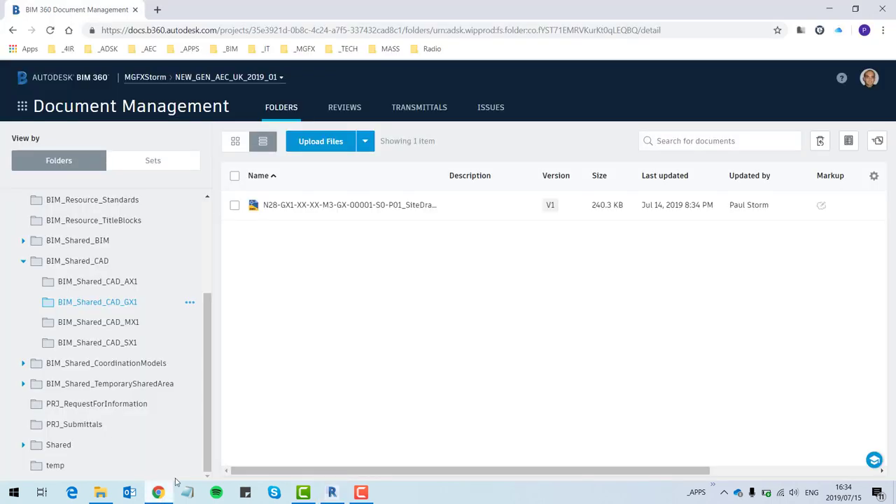
left_click(317, 210)
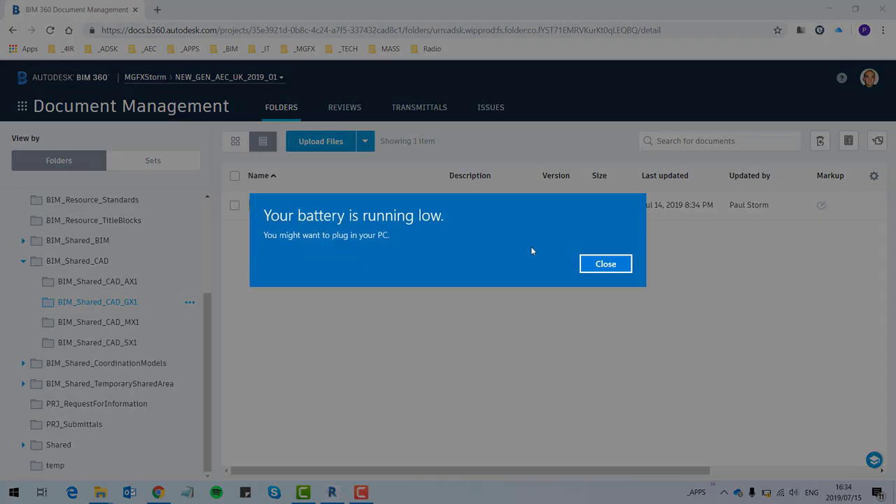
left_click(604, 264)
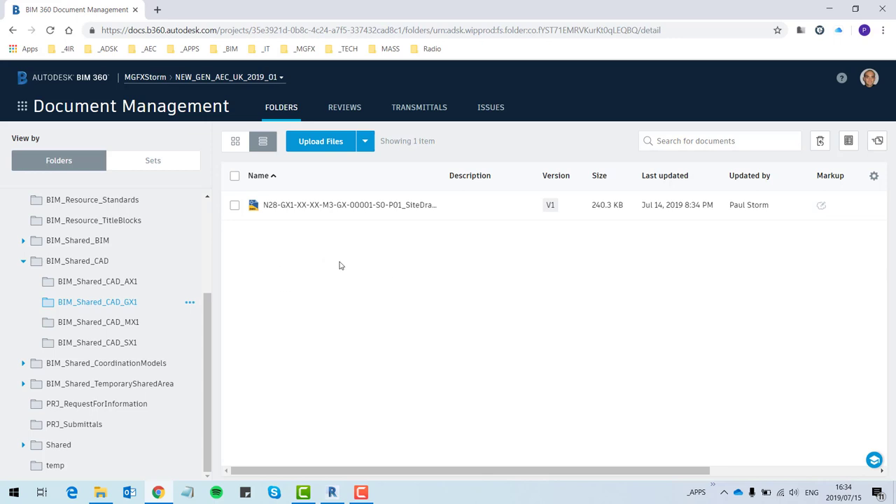
Switch back to Revit's Level 1 plan with the linked site contours and gridlines
left_click(334, 496)
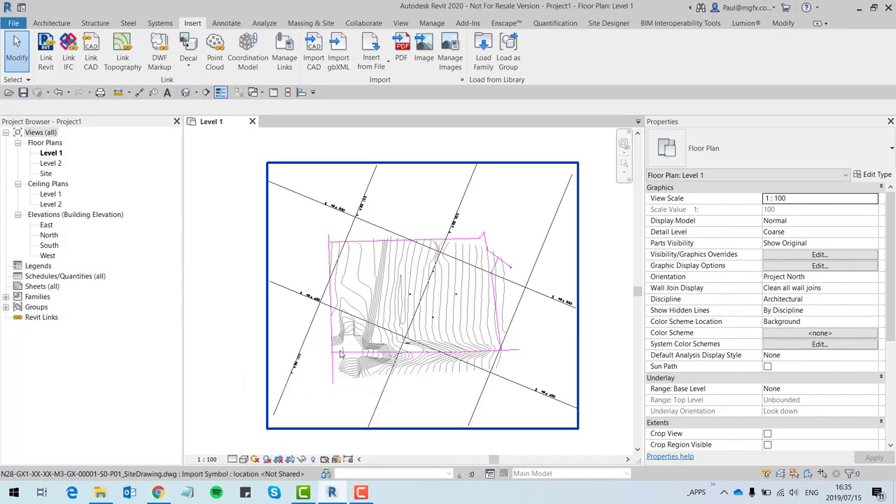